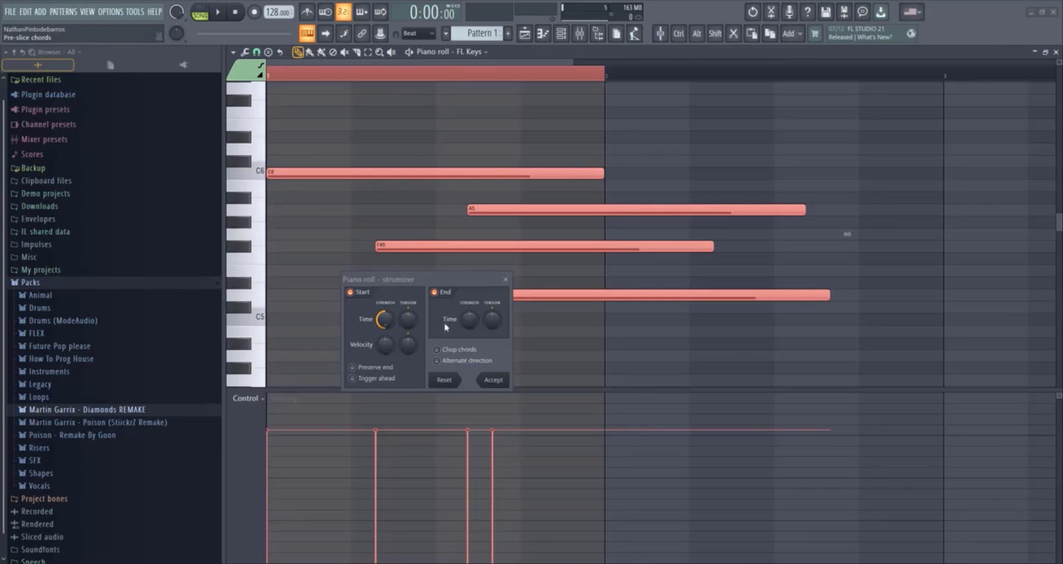
# - Turn on Chop chords in the strumizer and bring the start time strength back to neutral
pyautogui.click(459, 349)
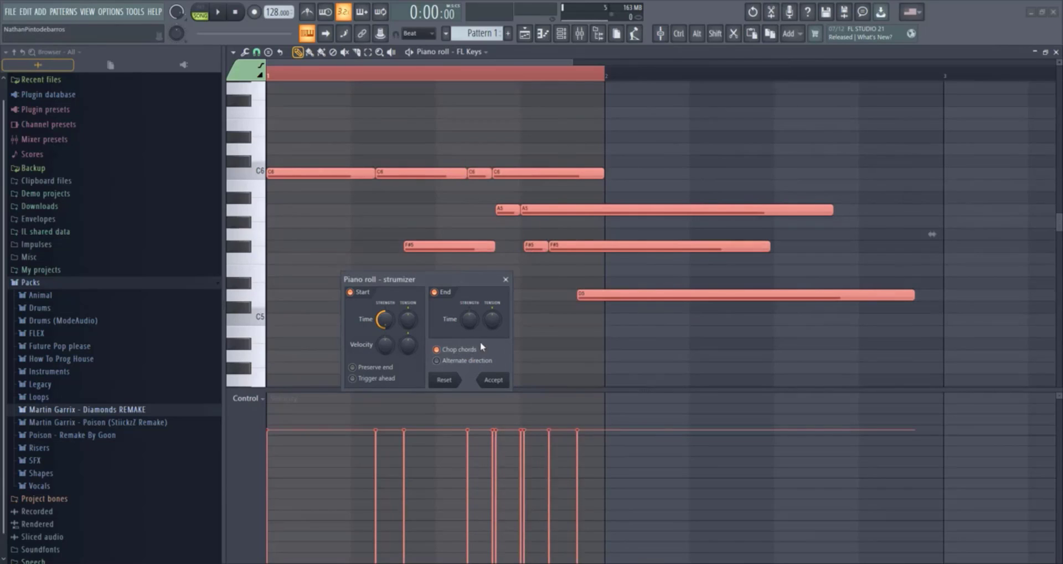
pyautogui.click(477, 349)
pyautogui.click(462, 351)
pyautogui.moveTo(384, 320)
pyautogui.mouseDown()
pyautogui.moveTo(384, 332)
pyautogui.moveTo(395, 321)
pyautogui.moveTo(386, 343)
pyautogui.moveTo(386, 323)
pyautogui.mouseUp()
pyautogui.click(464, 350)
pyautogui.click(453, 350)
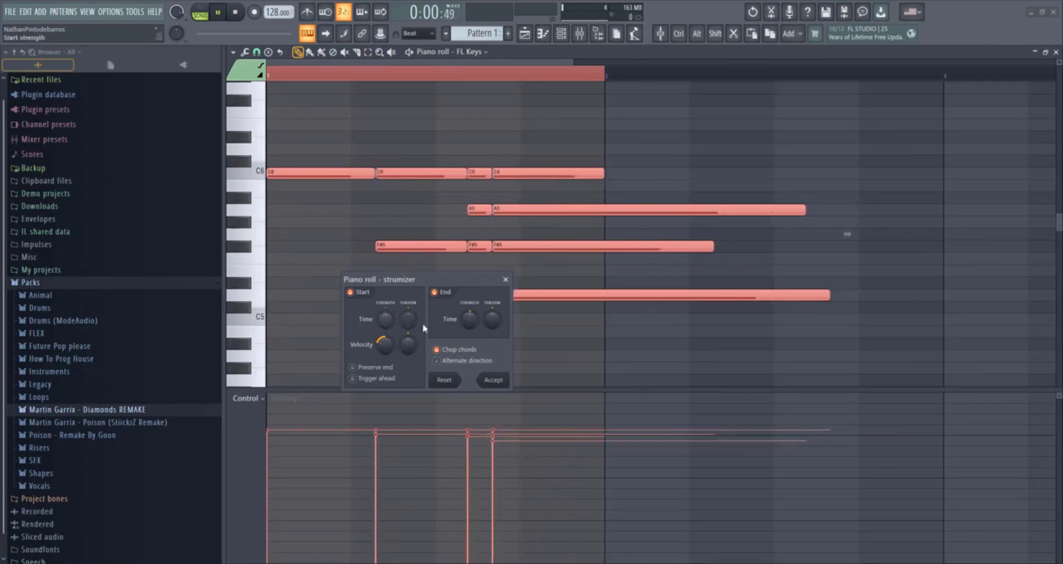
# - Adjust the strumizer's start velocity strength so each successive note is quieter, and apply the strum to the chord
pyautogui.moveTo(468, 325); pyautogui.dragTo(469, 326)
pyautogui.moveTo(389, 314); pyautogui.dragTo(408, 351)
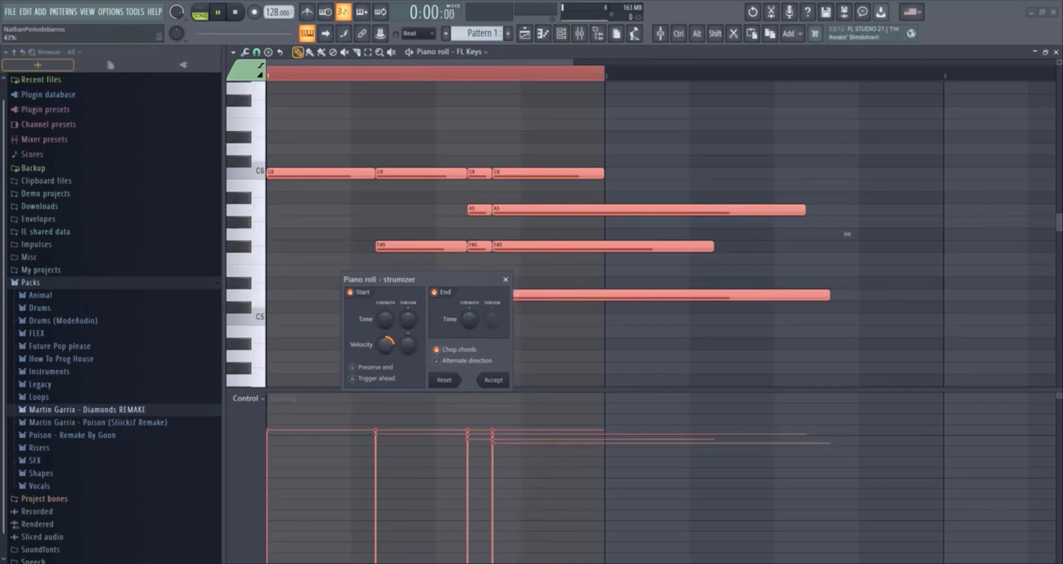
pyautogui.moveTo(385, 344); pyautogui.dragTo(385, 334)
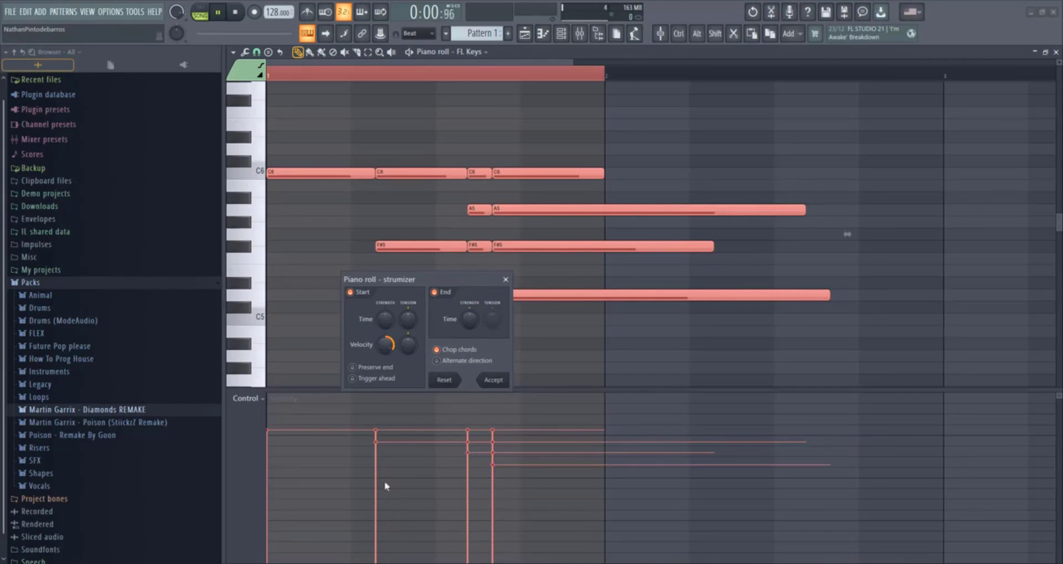
pyautogui.press('space')
pyautogui.moveTo(385, 344); pyautogui.dragTo(385, 333)
pyautogui.click(493, 381)
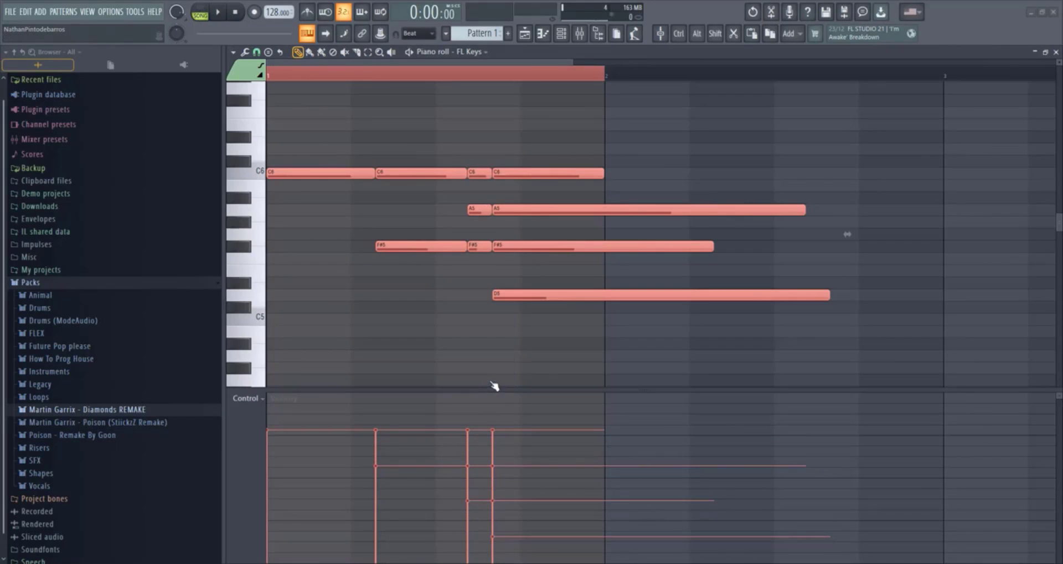
# - Switch playback from song to pattern mode and listen to the strummed chord
pyautogui.press('space')
pyautogui.click(199, 11)
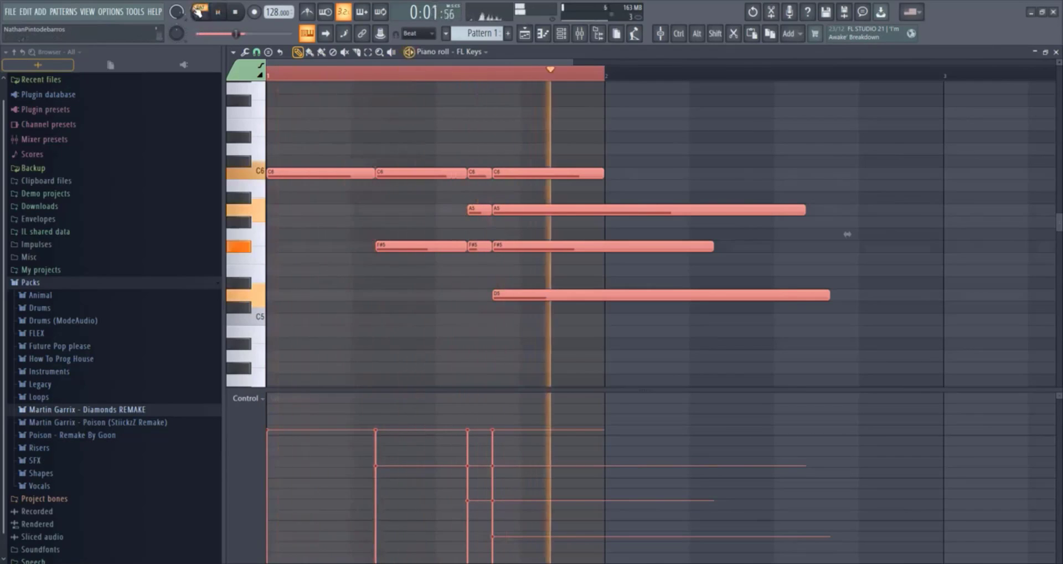
pyautogui.press('space')
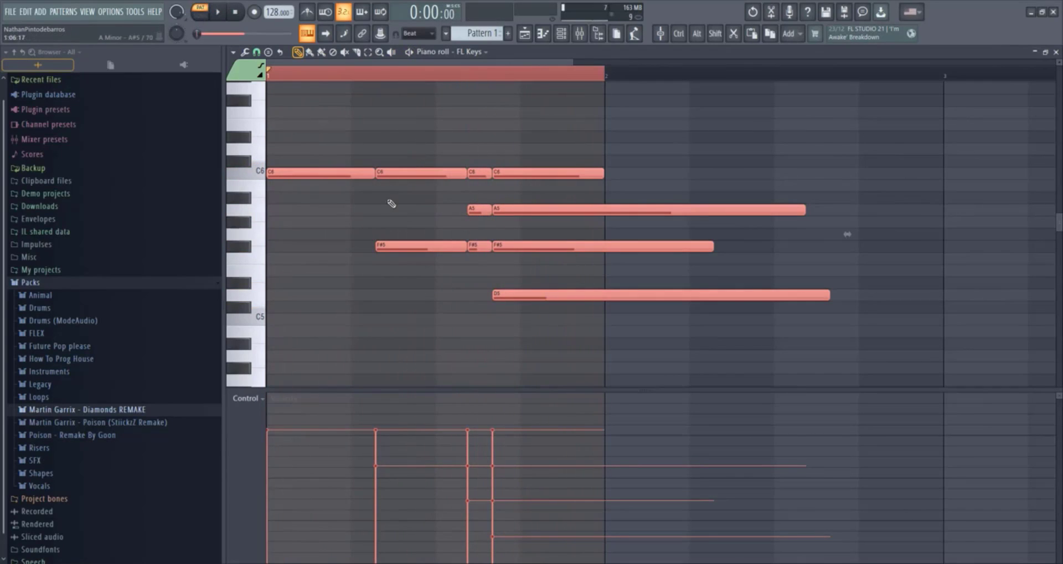
# - Apply the Strum tool to the chord again with an adjusted start velocity strength, and play the result
pyautogui.click(232, 51)
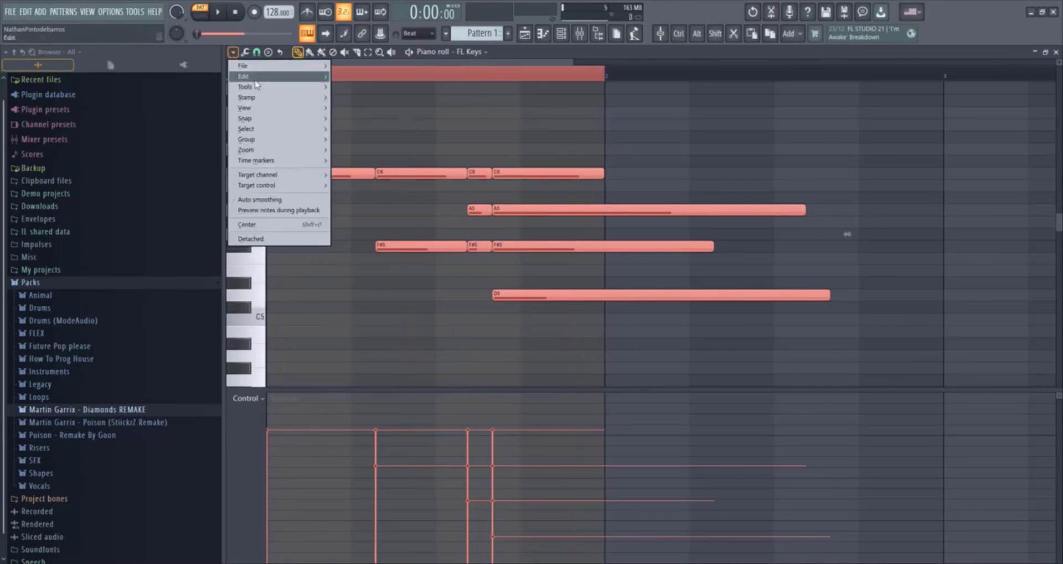
pyautogui.moveTo(266, 76)
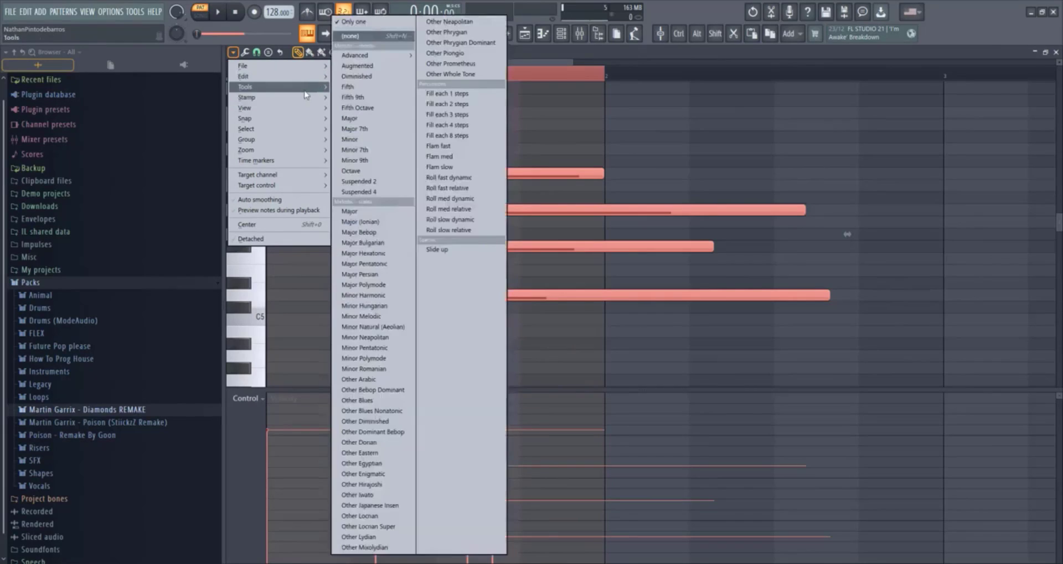
pyautogui.moveTo(308, 87)
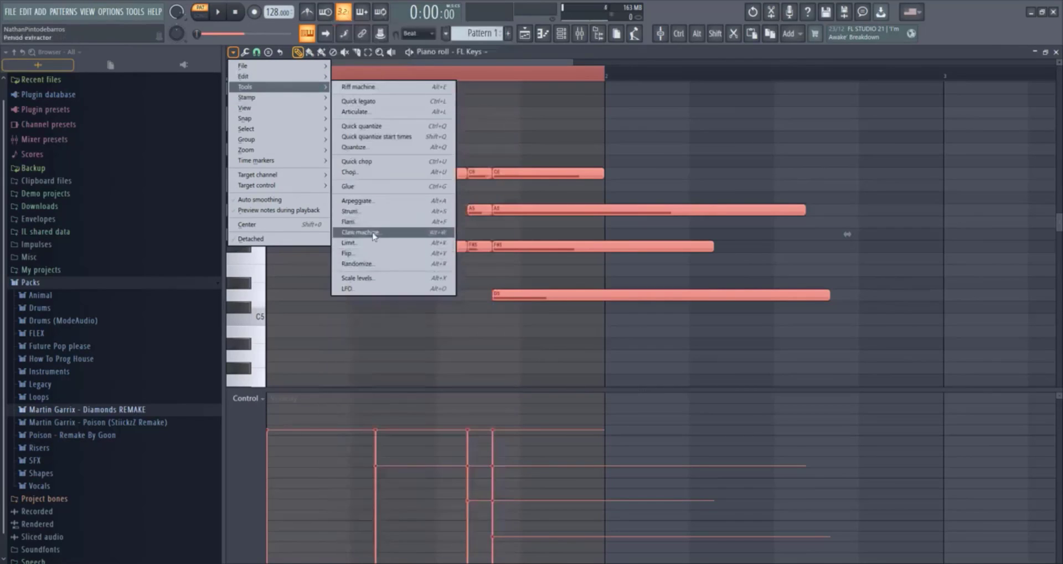
pyautogui.click(363, 214)
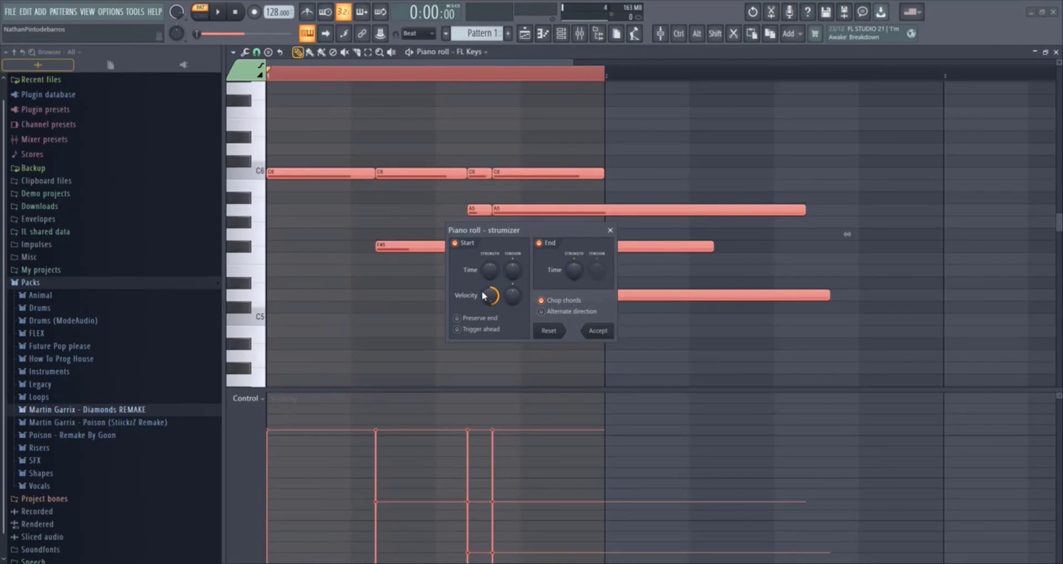
pyautogui.moveTo(487, 292)
pyautogui.mouseDown()
pyautogui.moveTo(487, 277)
pyautogui.moveTo(487, 303)
pyautogui.mouseUp()
pyautogui.click(598, 330)
pyautogui.press('space')
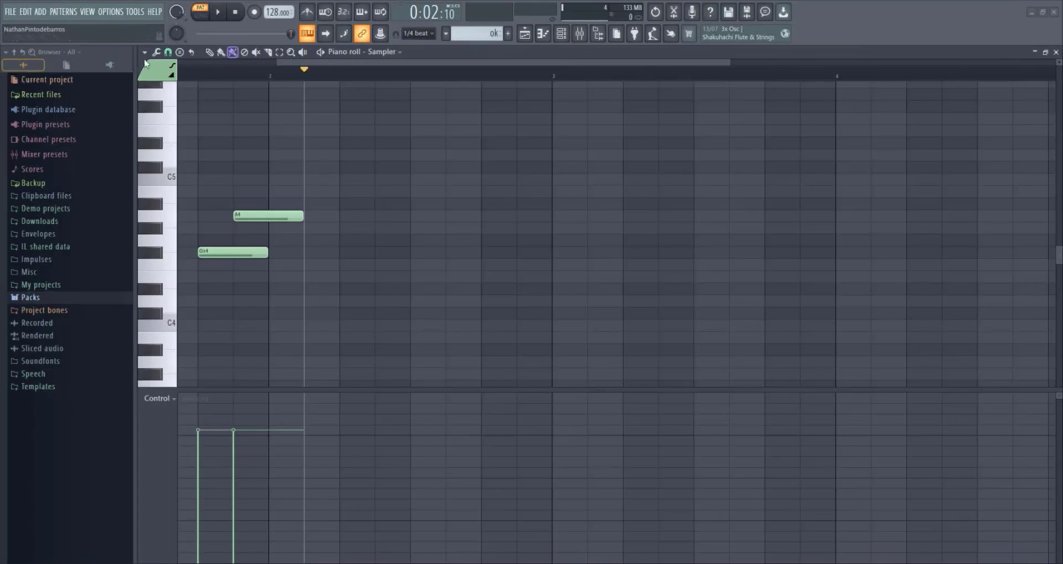
# - Add a time marker named Test at the playhead in the Sampler's piano roll
pyautogui.click(144, 54)
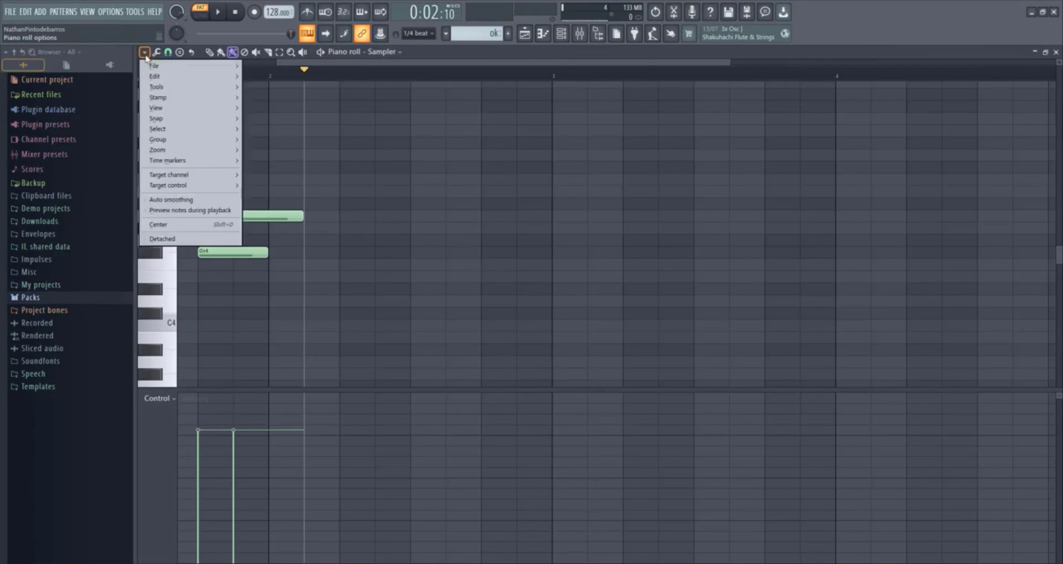
pyautogui.moveTo(196, 160)
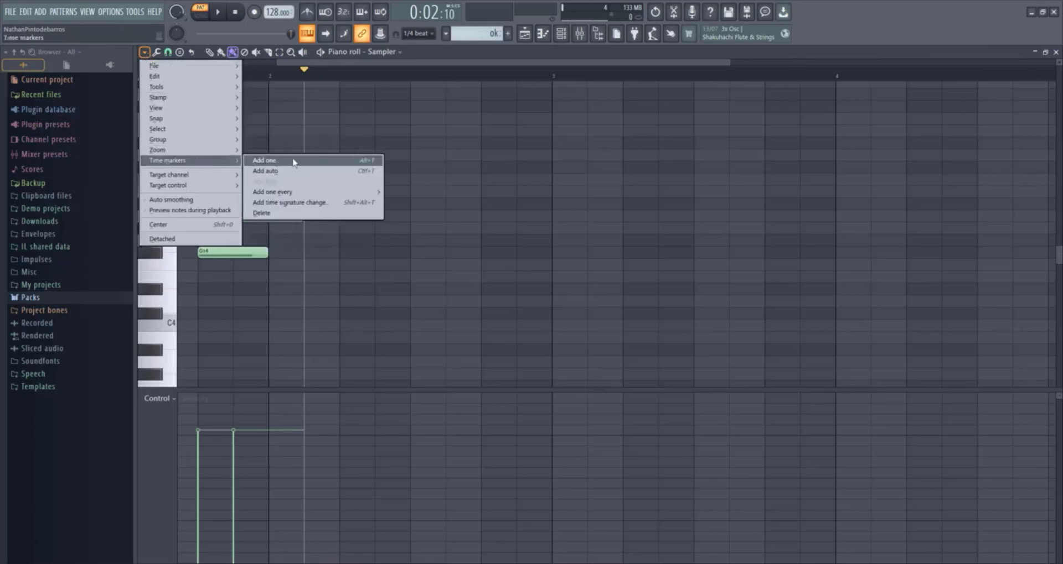
pyautogui.click(361, 162)
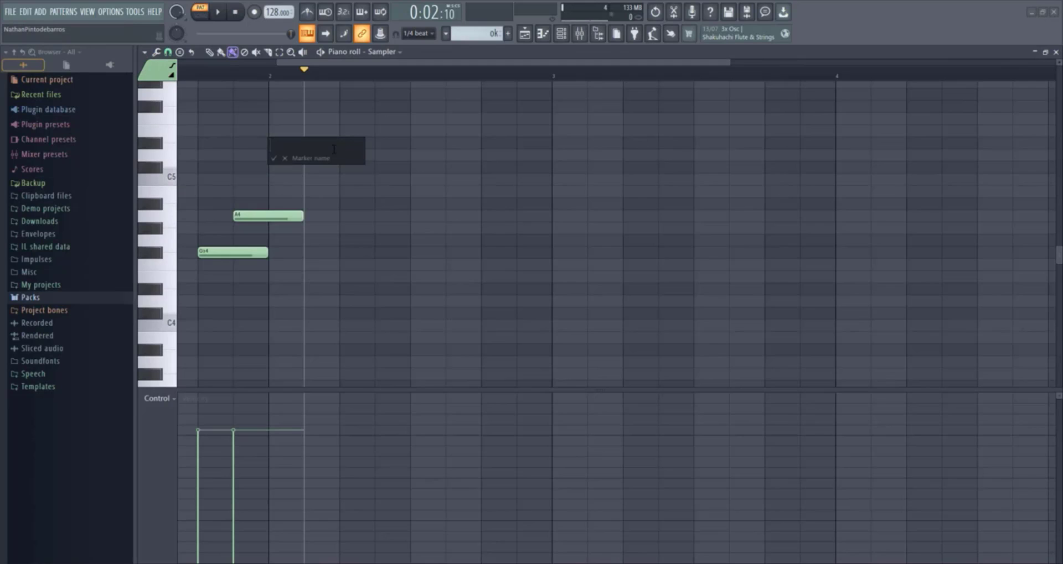
pyautogui.press('Return')
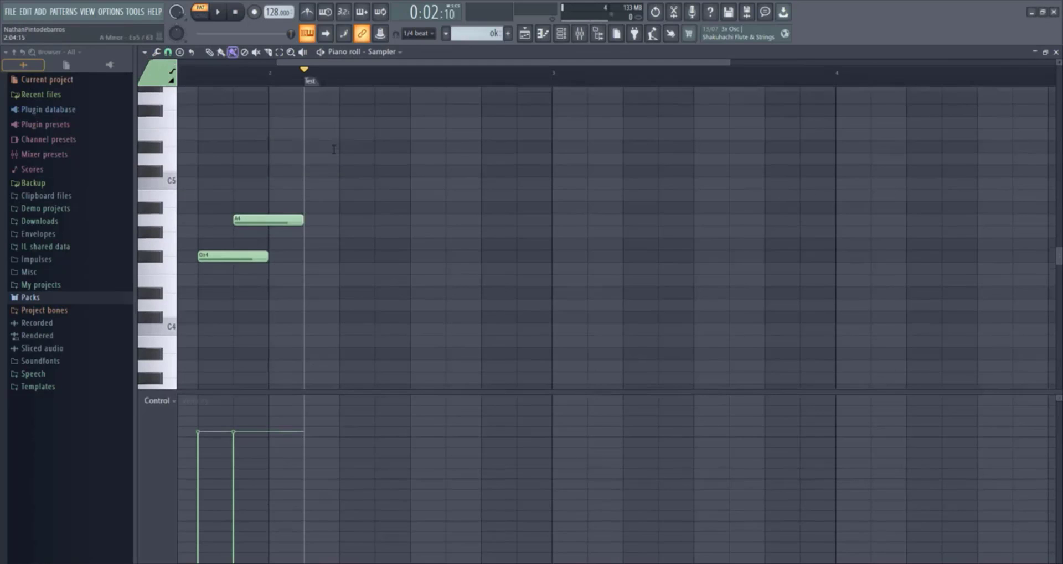
pyautogui.moveTo(291, 81); pyautogui.dragTo(412, 72)
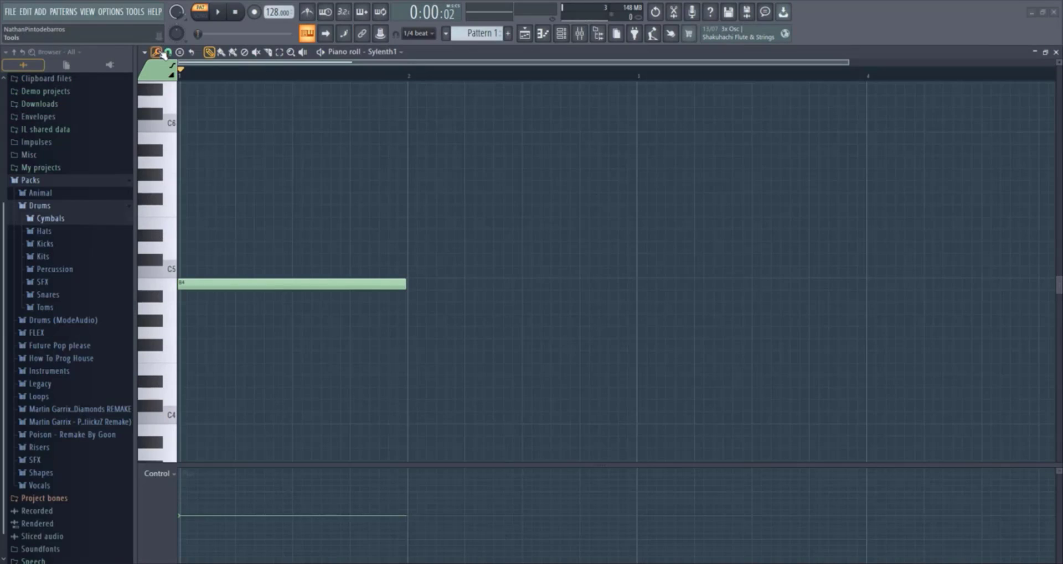
# - Open the Articulate tool for the B4 note, raise the length multiplier and reduce the variation to its minimum
pyautogui.click(156, 52)
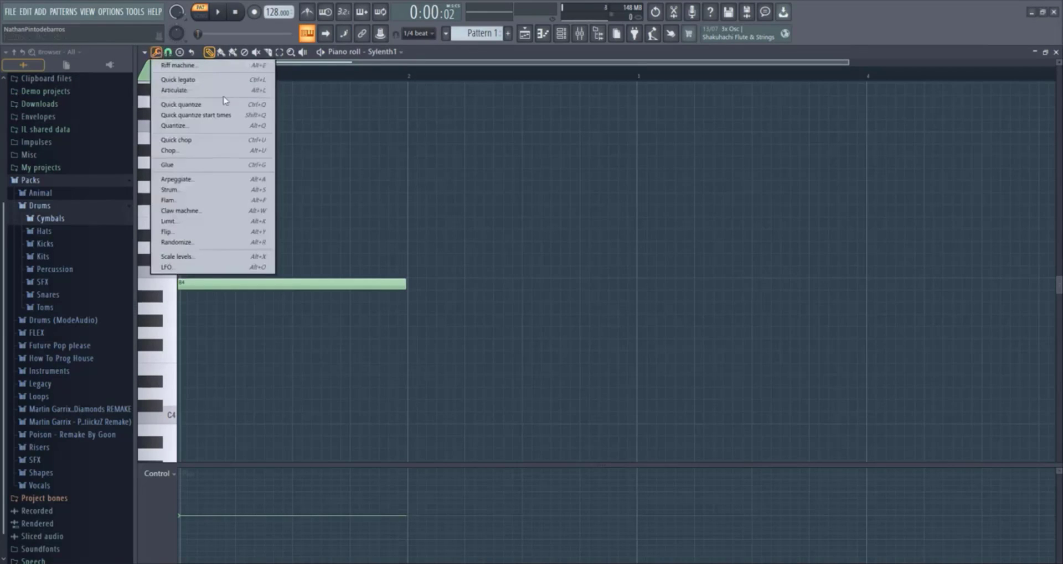
pyautogui.click(264, 90)
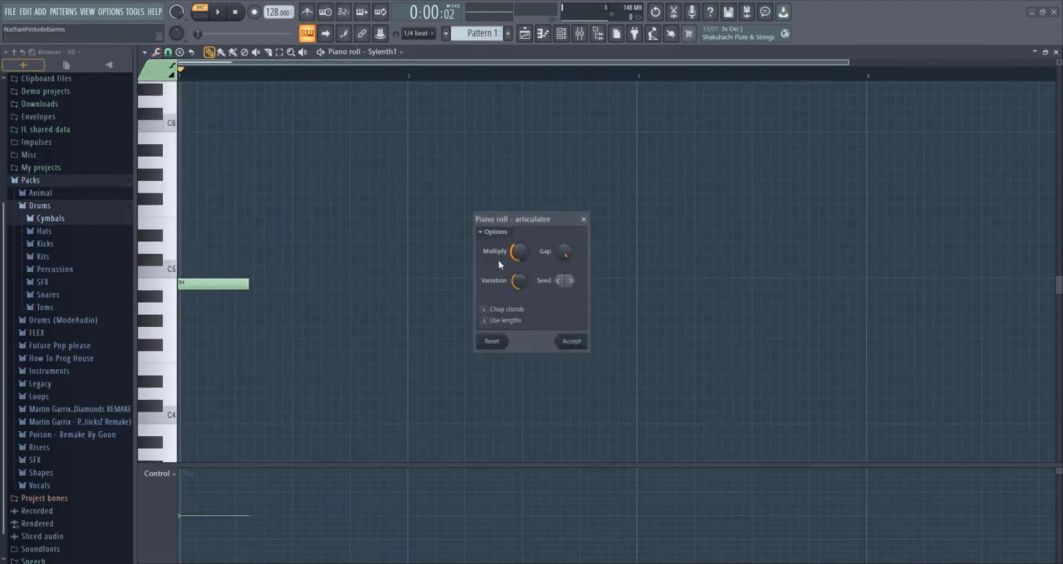
pyautogui.moveTo(524, 251); pyautogui.dragTo(524, 228)
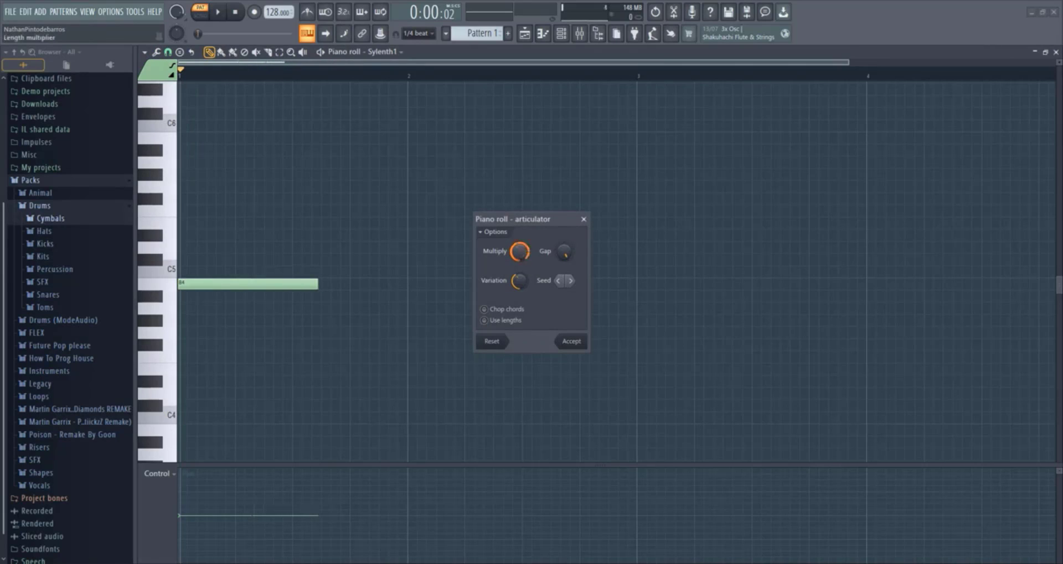
pyautogui.moveTo(526, 282); pyautogui.dragTo(526, 310)
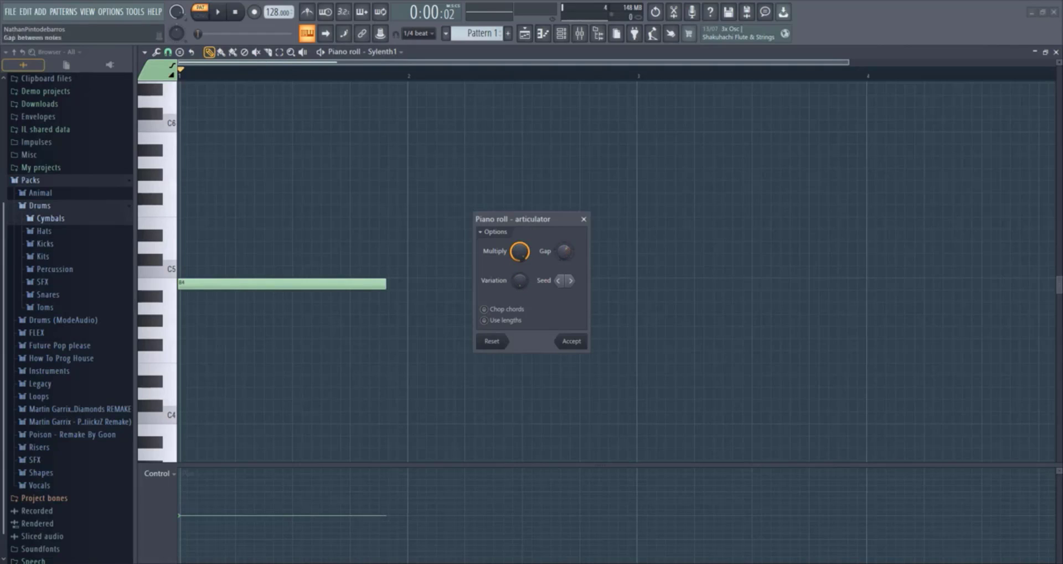
# - Set the articulator's multiplier to maximum and the variation to 10%, and step through several random seeds
pyautogui.moveTo(527, 252); pyautogui.dragTo(569, 277)
pyautogui.moveTo(519, 281)
pyautogui.mouseDown()
pyautogui.moveTo(519, 260)
pyautogui.moveTo(519, 280)
pyautogui.mouseUp()
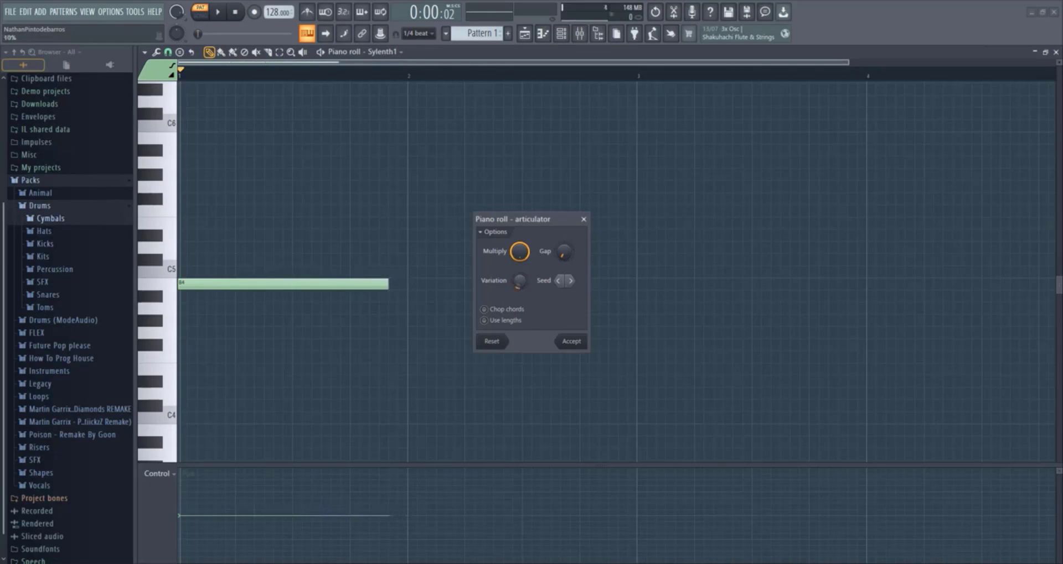
pyautogui.click(568, 281)
pyautogui.click(568, 281)
pyautogui.click(569, 281)
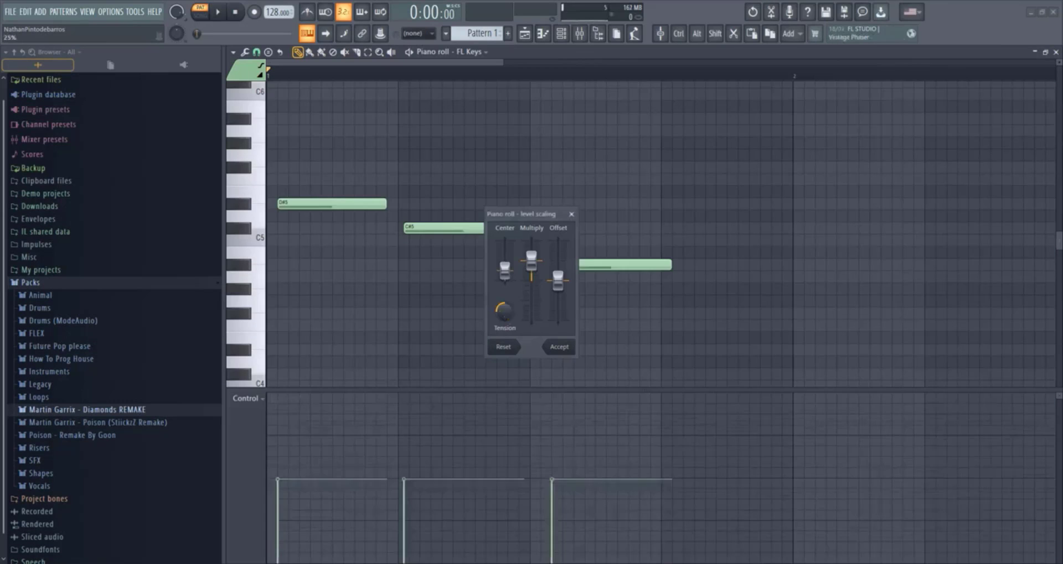
# - Lower the Center slider in level scaling while playing back the three notes
pyautogui.press('space')
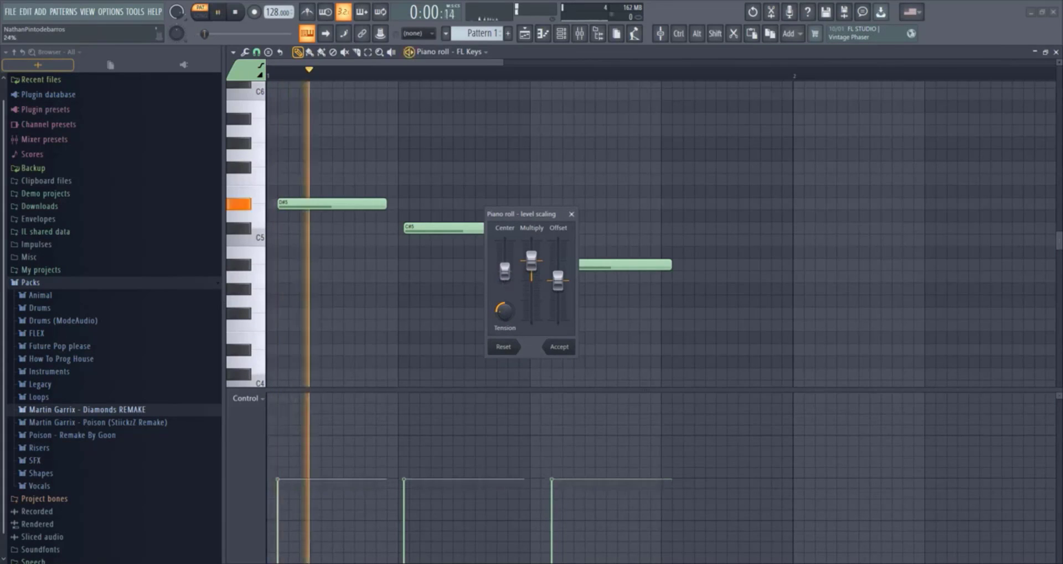
pyautogui.moveTo(504, 272)
pyautogui.mouseDown()
pyautogui.moveTo(504, 242)
pyautogui.moveTo(505, 278)
pyautogui.mouseUp()
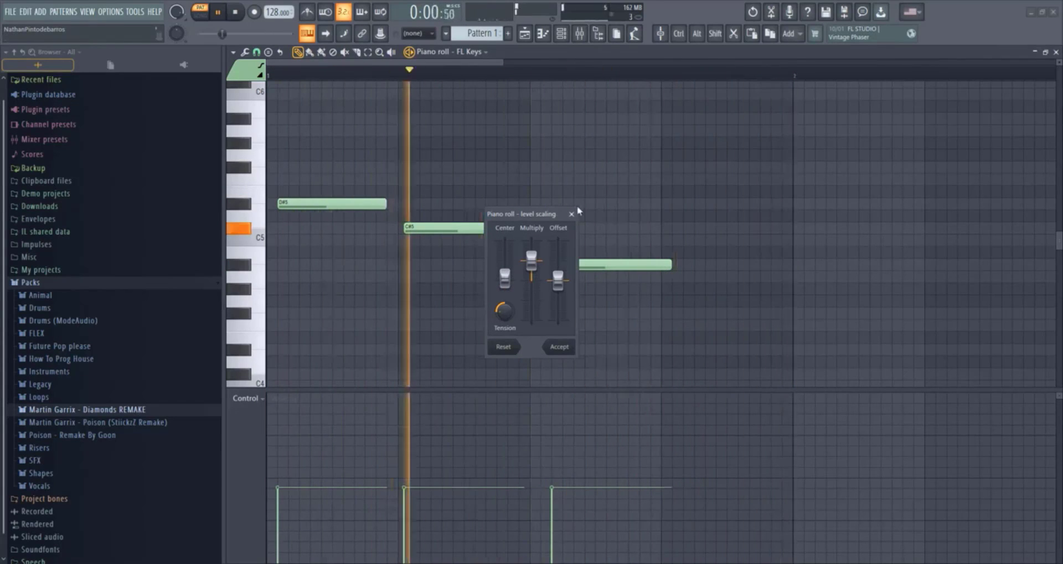
pyautogui.press('space')
# - Try different Multiply and Center levels in level scaling to change the velocities of the three notes
pyautogui.moveTo(531, 259)
pyautogui.mouseDown()
pyautogui.moveTo(530, 250)
pyautogui.moveTo(531, 299)
pyautogui.moveTo(531, 251)
pyautogui.mouseUp()
pyautogui.moveTo(511, 287); pyautogui.dragTo(531, 275)
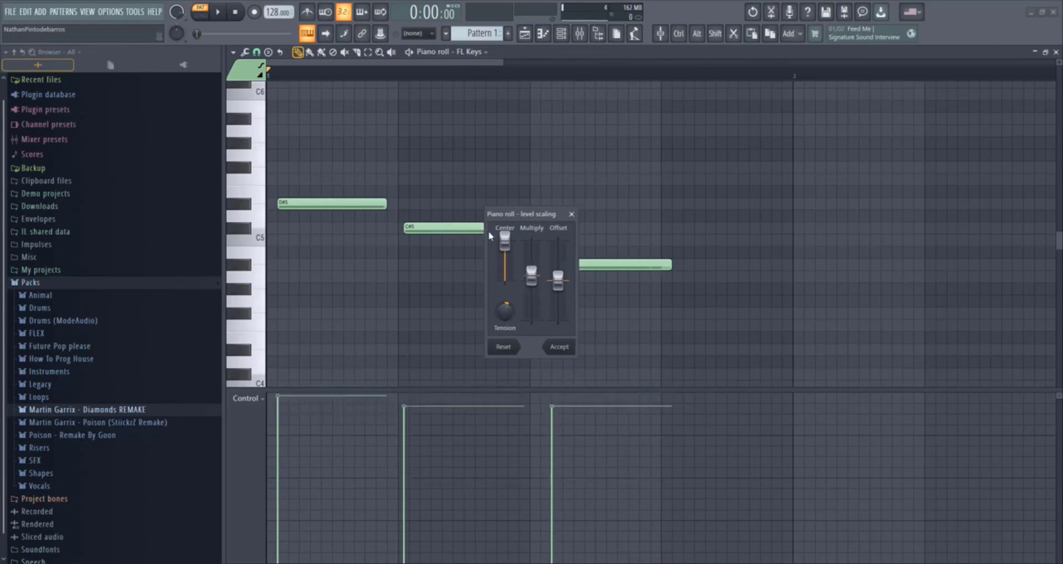
pyautogui.moveTo(504, 242); pyautogui.dragTo(530, 314)
# - Lower the level scaling Offset to near its minimum and play the notes to hear the change
pyautogui.moveTo(558, 266)
pyautogui.mouseDown()
pyautogui.moveTo(558, 299)
pyautogui.moveTo(558, 270)
pyautogui.mouseUp()
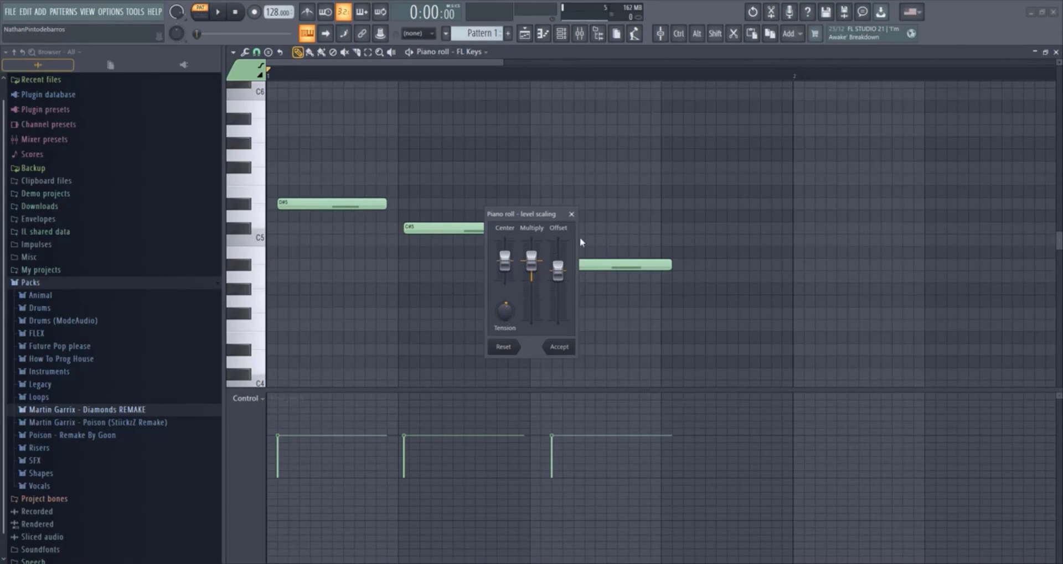
pyautogui.moveTo(558, 270); pyautogui.dragTo(558, 320)
pyautogui.press('space')
pyautogui.press('space')
pyautogui.press('space')
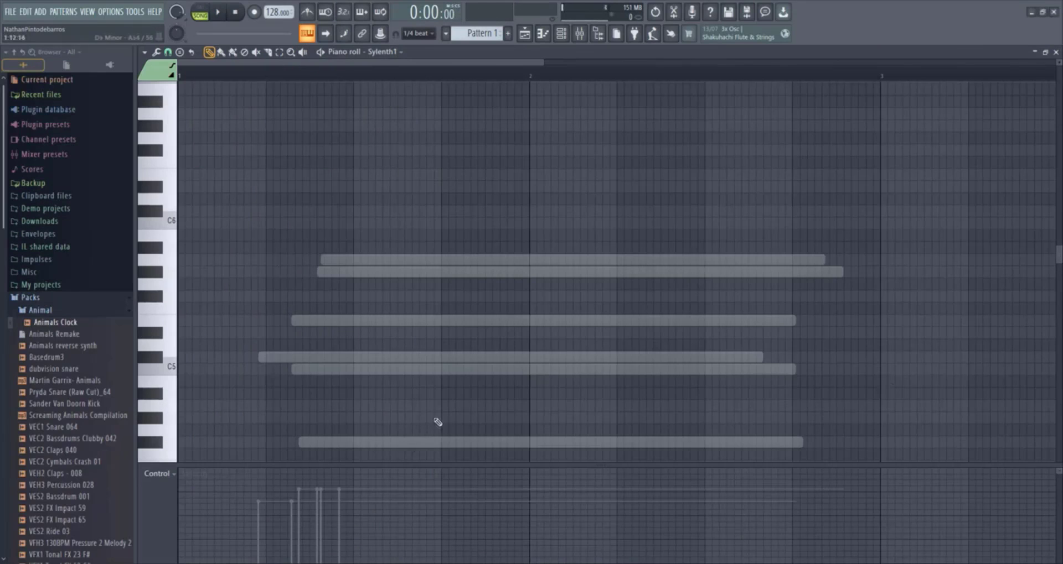
# - Check in the Channel rack that the ghost notes belong to the Sampler channel
pyautogui.press('F6')
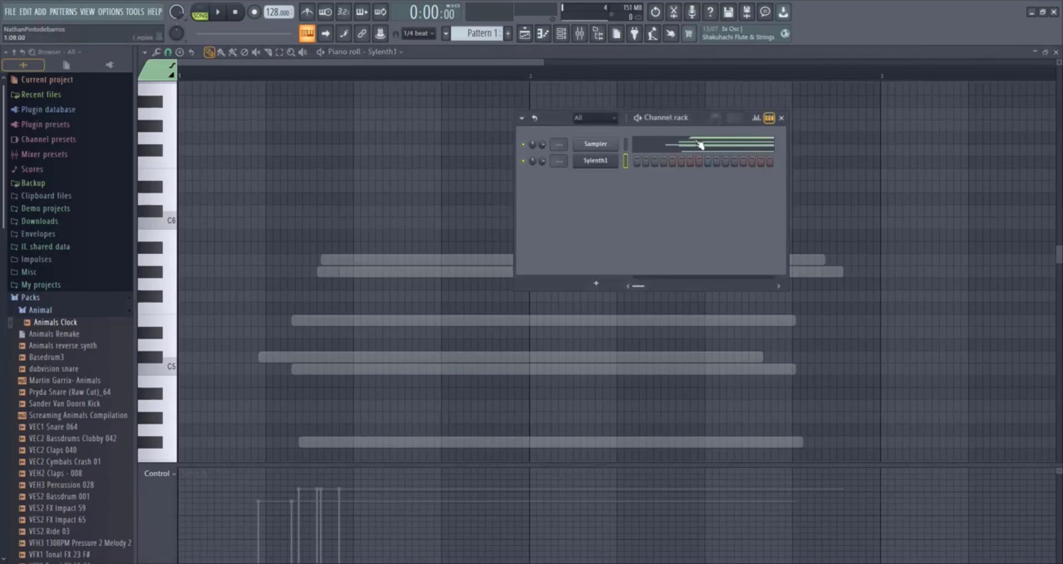
pyautogui.click(781, 118)
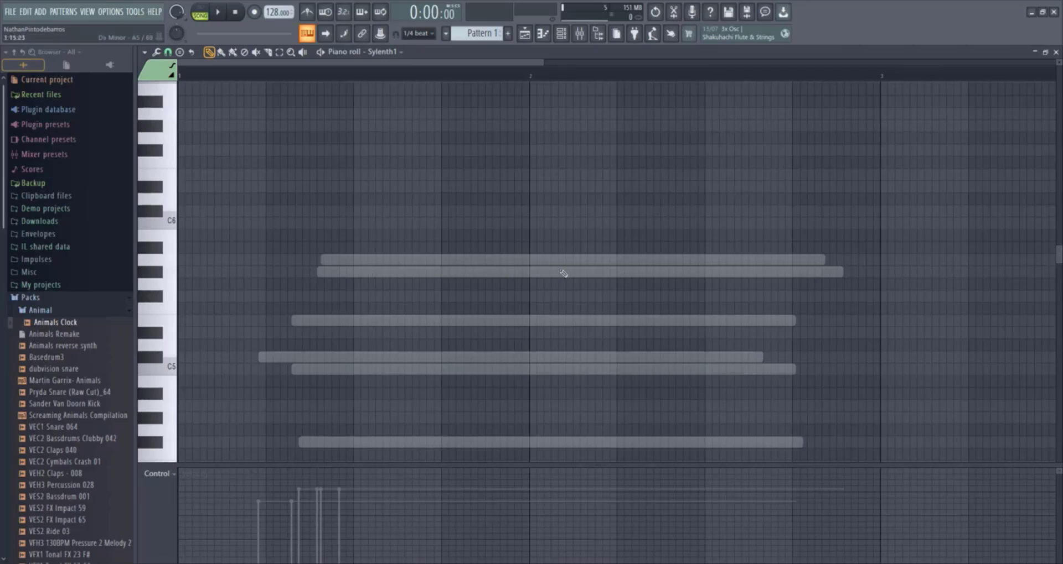
pyautogui.press('F6')
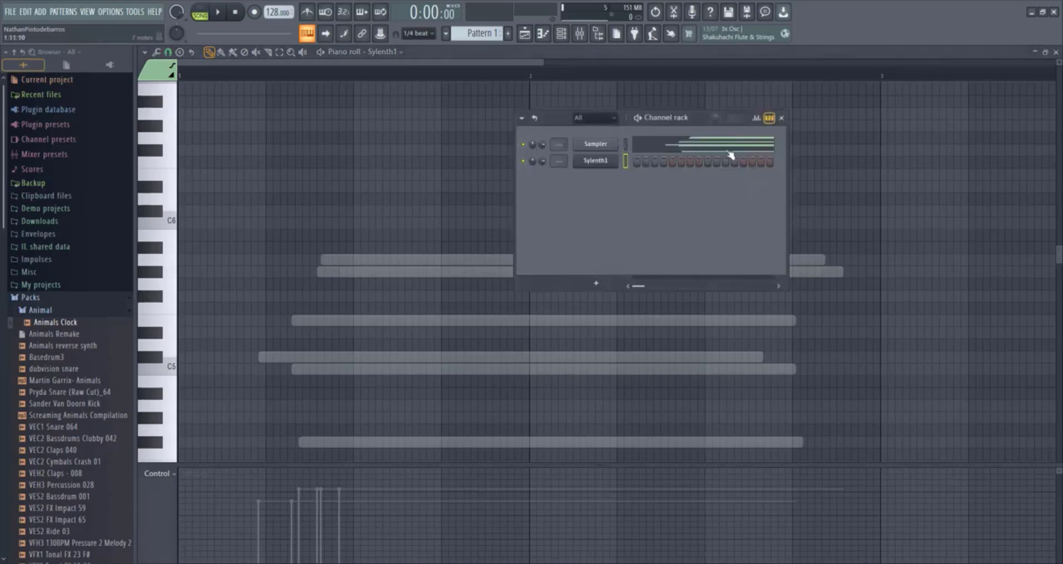
pyautogui.press('F6')
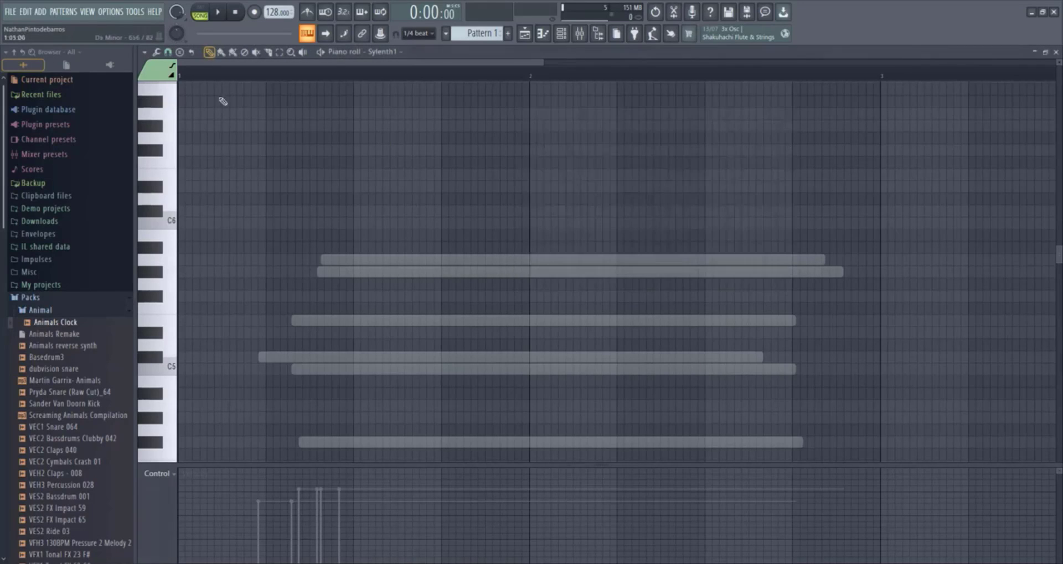
# - Enable Editable ghosts in the Sylenth1 piano roll and move the G#5 ghost note to the start of bar 1
pyautogui.click(144, 52)
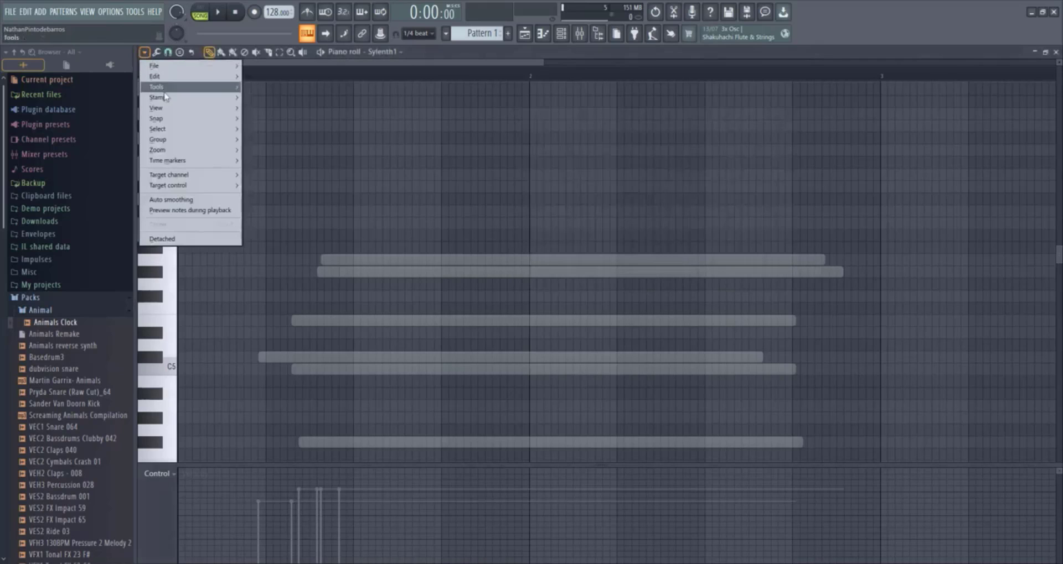
pyautogui.moveTo(160, 108)
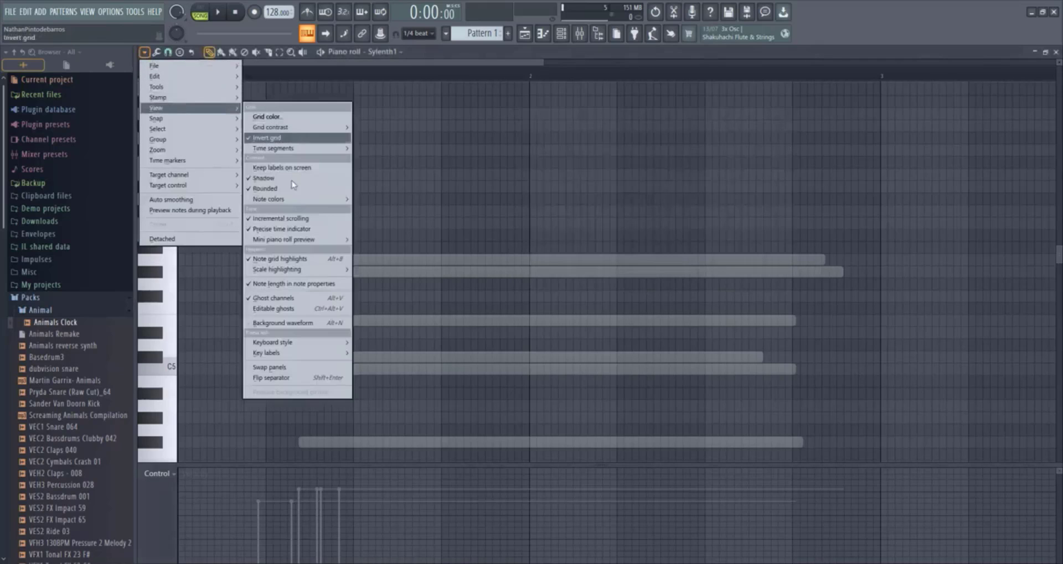
pyautogui.click(275, 323)
pyautogui.moveTo(489, 272); pyautogui.dragTo(144, 283)
# - Inspect the edited ghost notes in the Sampler channel's preview in the Channel rack
pyautogui.press('F6')
pyautogui.click(701, 147)
pyautogui.press('F6')
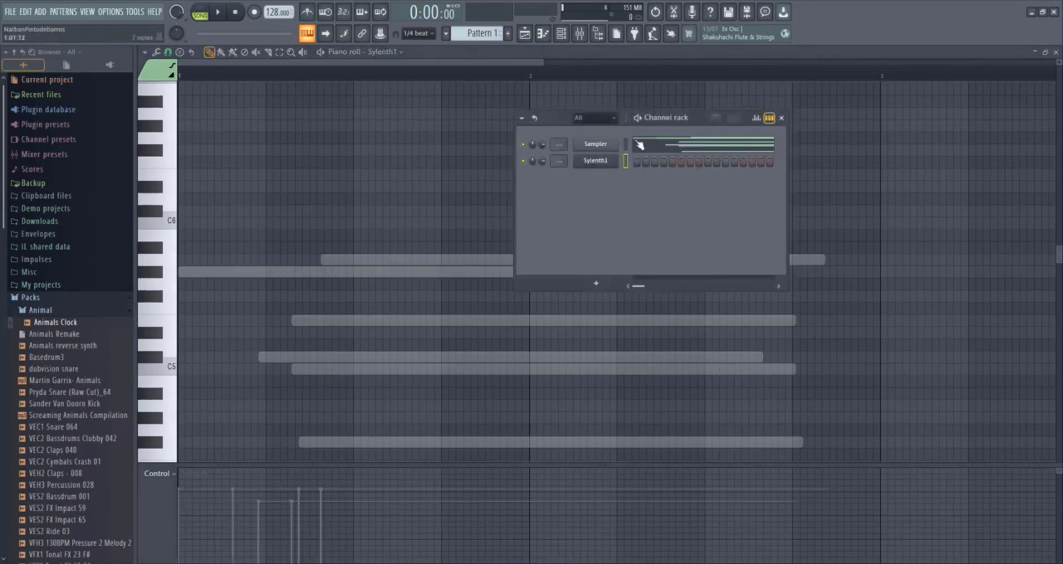
# - Try the LFO start Value near its maximum at 97% and at its minimum, playing the notes at each setting
pyautogui.press('F6')
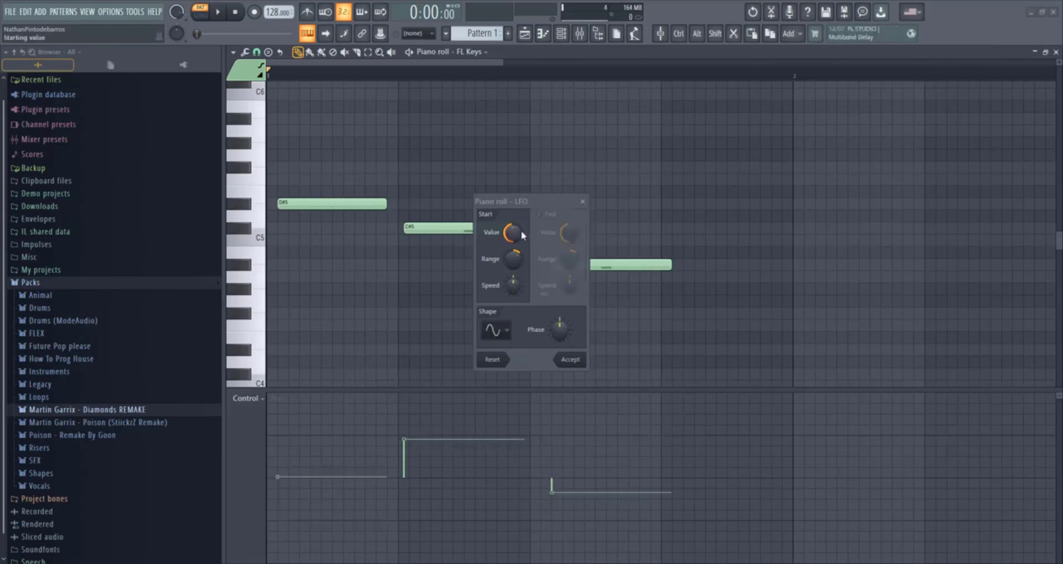
pyautogui.moveTo(521, 233)
pyautogui.mouseDown()
pyautogui.moveTo(520, 252)
pyautogui.moveTo(520, 222)
pyautogui.mouseUp()
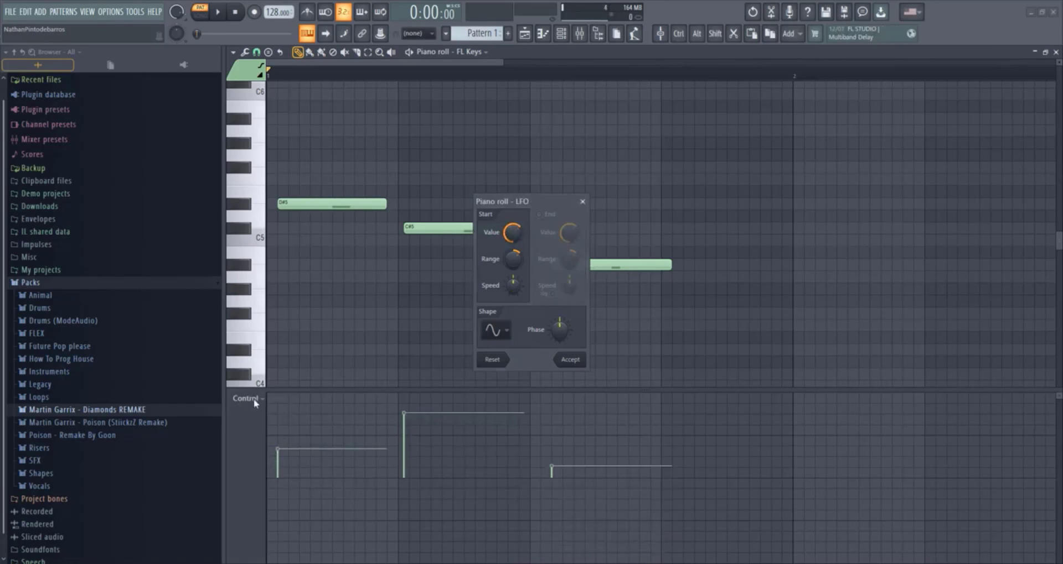
pyautogui.moveTo(513, 231); pyautogui.dragTo(513, 193)
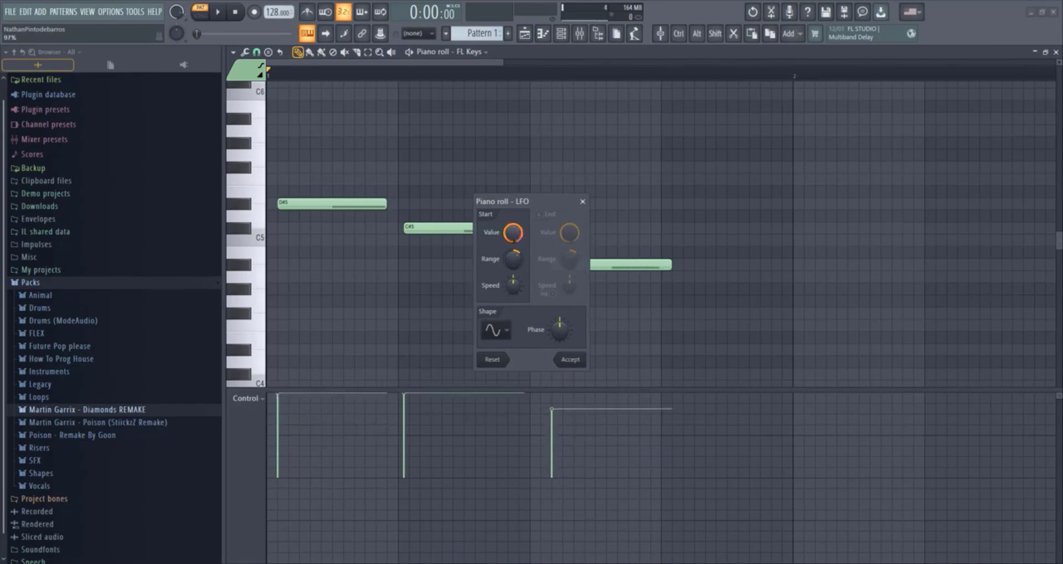
pyautogui.press('space')
pyautogui.press('space')
pyautogui.moveTo(513, 233); pyautogui.dragTo(513, 282)
pyautogui.press('space')
pyautogui.press('space')
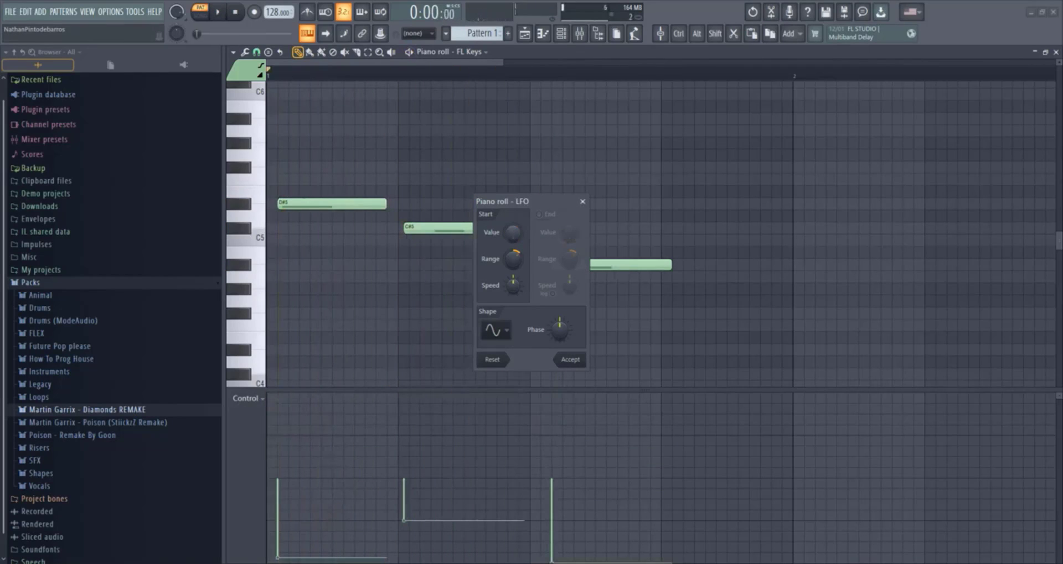
# - Raise the LFO start Value back toward the middle and adjust the start Range to vary the note levels
pyautogui.moveTo(513, 233); pyautogui.dragTo(513, 213)
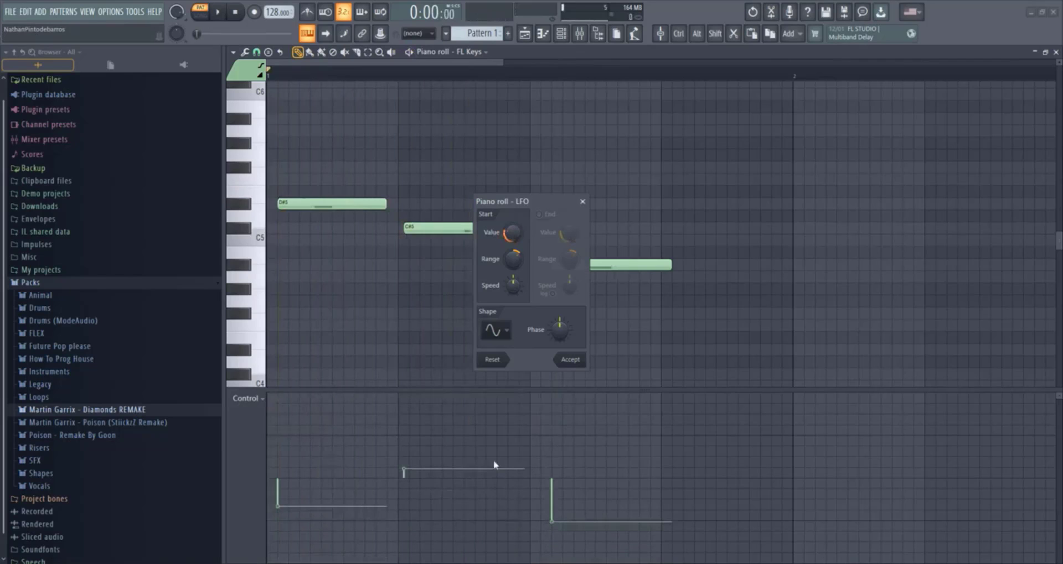
pyautogui.moveTo(513, 259); pyautogui.dragTo(505, 286)
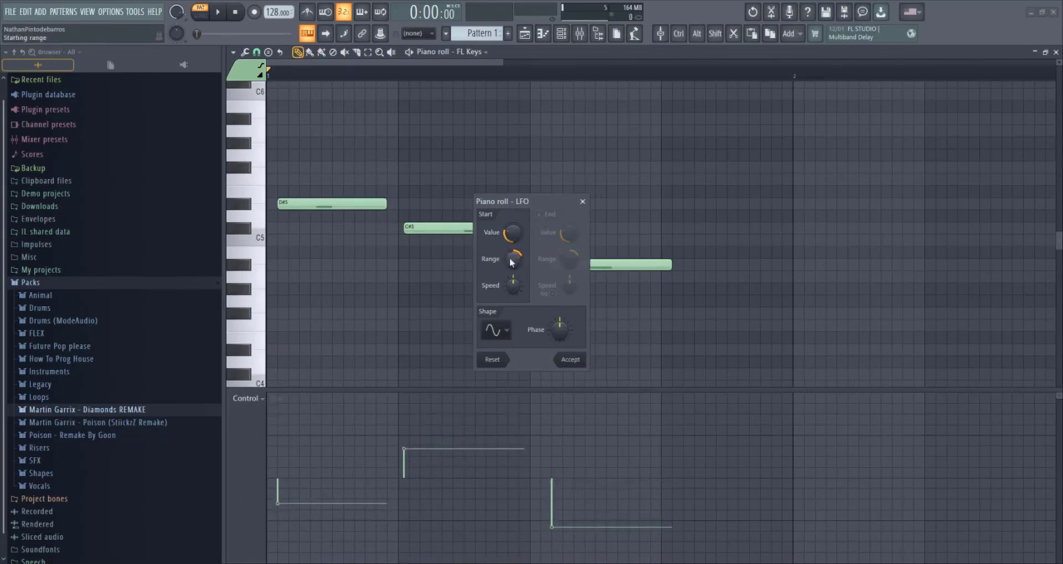
pyautogui.moveTo(513, 259)
pyautogui.mouseDown()
pyautogui.moveTo(513, 282)
pyautogui.moveTo(513, 237)
pyautogui.moveTo(513, 293)
pyautogui.moveTo(513, 233)
pyautogui.moveTo(513, 275)
pyautogui.mouseUp()
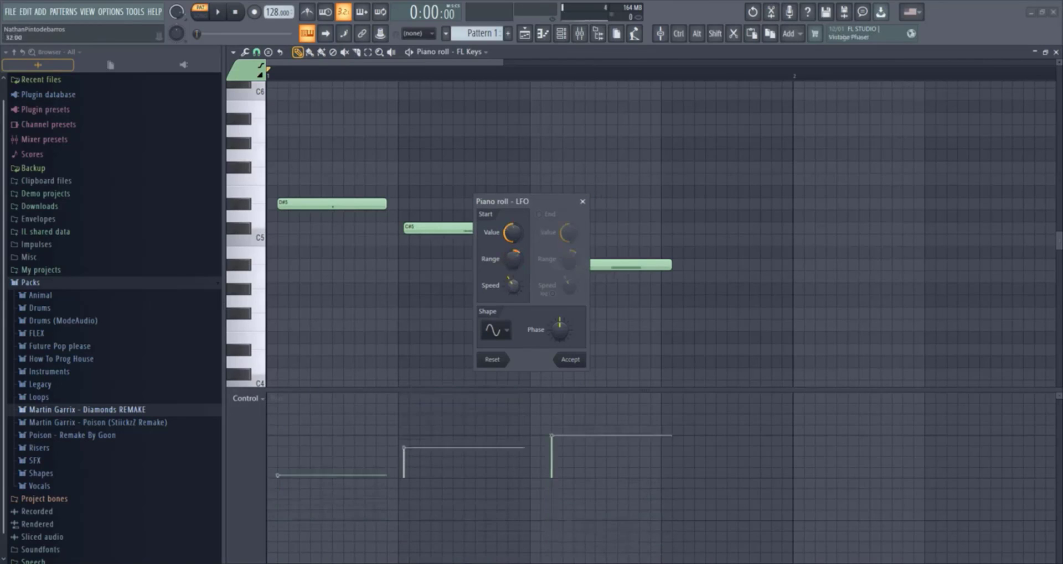
# - Set the LFO start Speed to 0:12 and play the notes to hear the modulation
pyautogui.moveTo(513, 285)
pyautogui.mouseDown()
pyautogui.moveTo(513, 266)
pyautogui.moveTo(513, 285)
pyautogui.mouseUp()
pyautogui.moveTo(513, 288); pyautogui.dragTo(513, 252)
pyautogui.press('space')
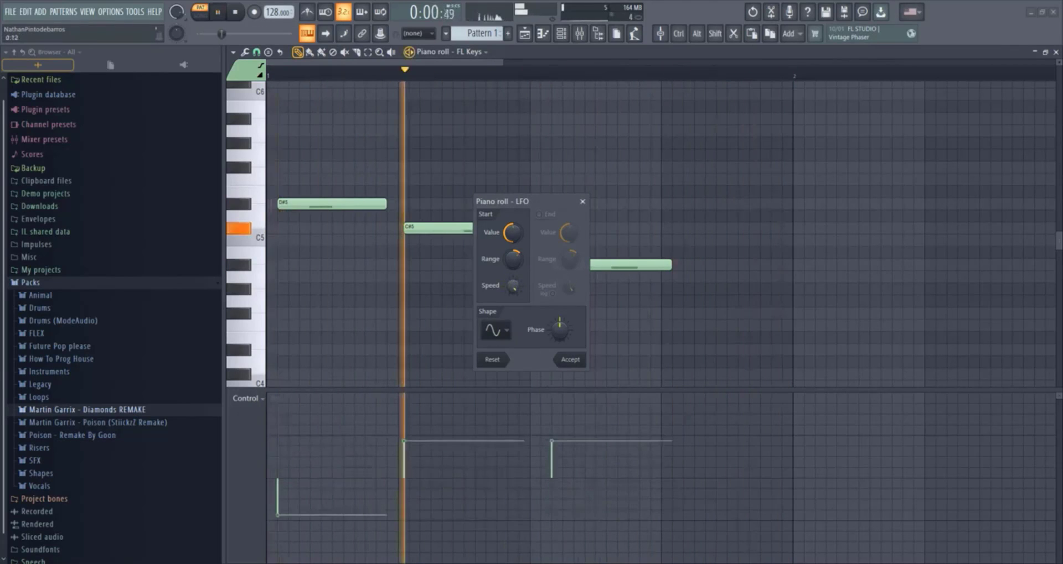
pyautogui.press('space')
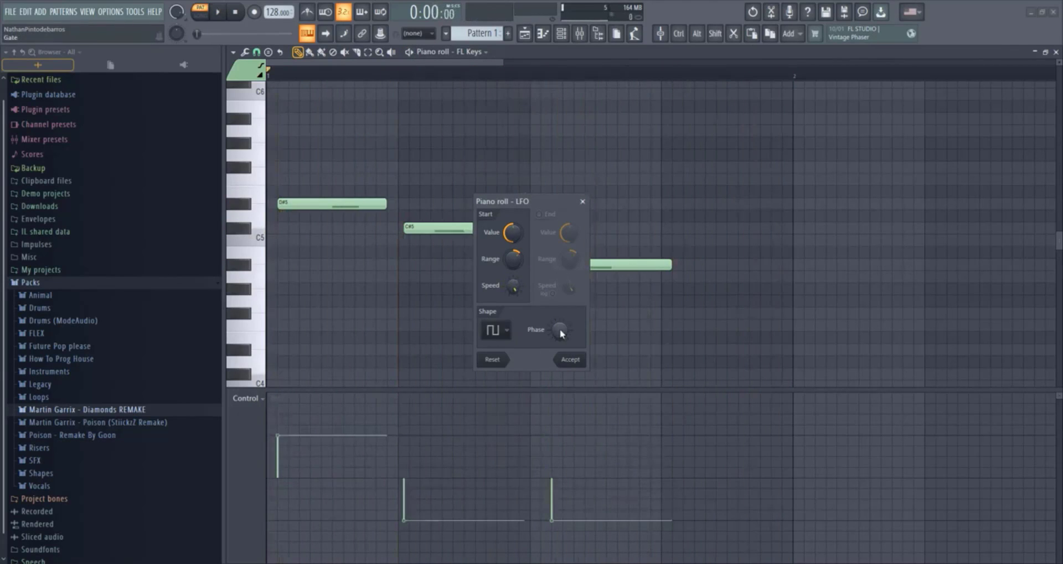
# - Shift the Phase of the square-shaped LFO and enable its End settings
pyautogui.moveTo(560, 332)
pyautogui.mouseDown()
pyautogui.moveTo(560, 302)
pyautogui.moveTo(554, 357)
pyautogui.moveTo(554, 344)
pyautogui.mouseUp()
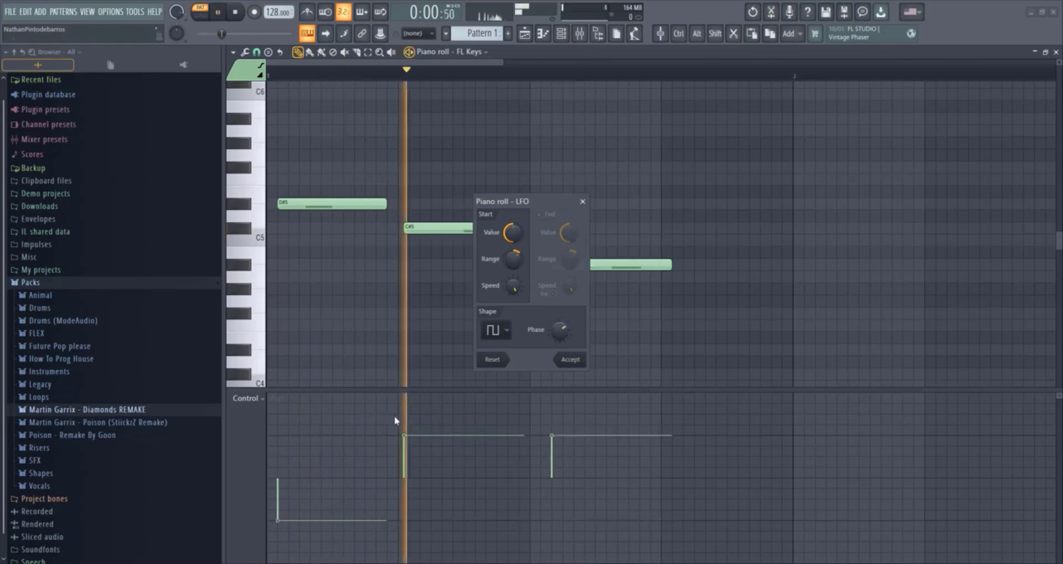
pyautogui.click(538, 214)
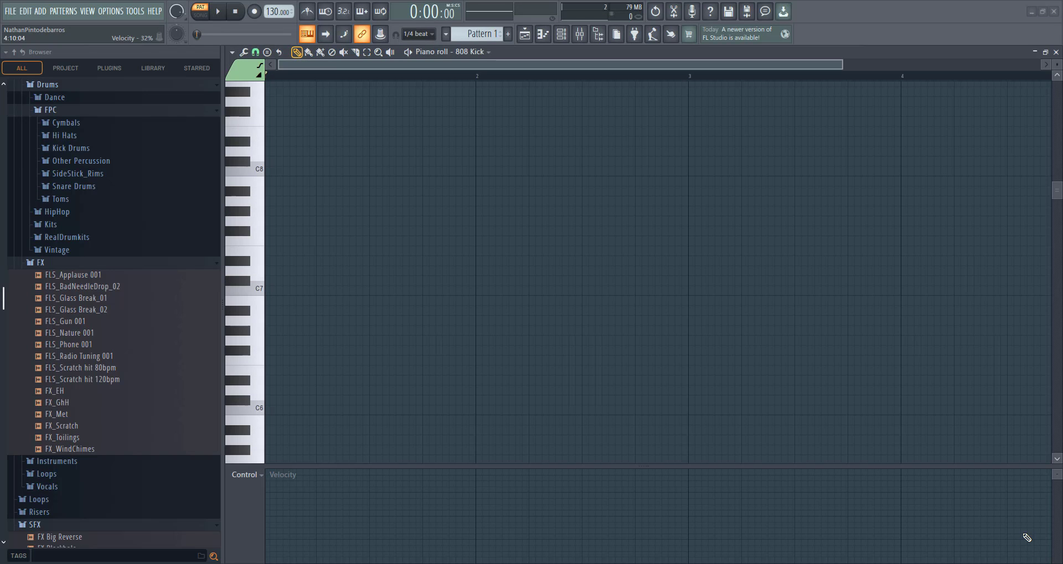